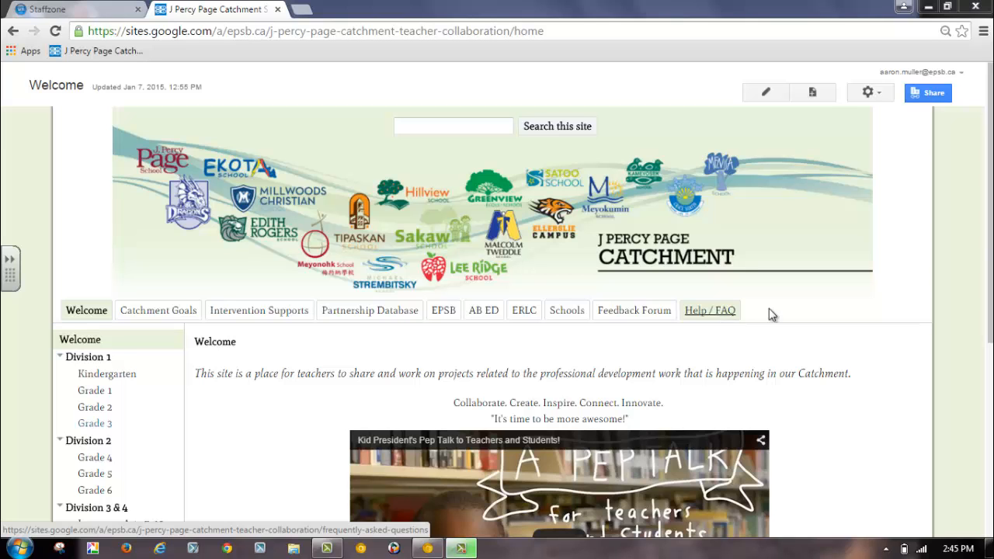
Open the Grade 3 page under Division 1 and bring its file upload area into view.
left_click_drag(988, 233, 977, 303)
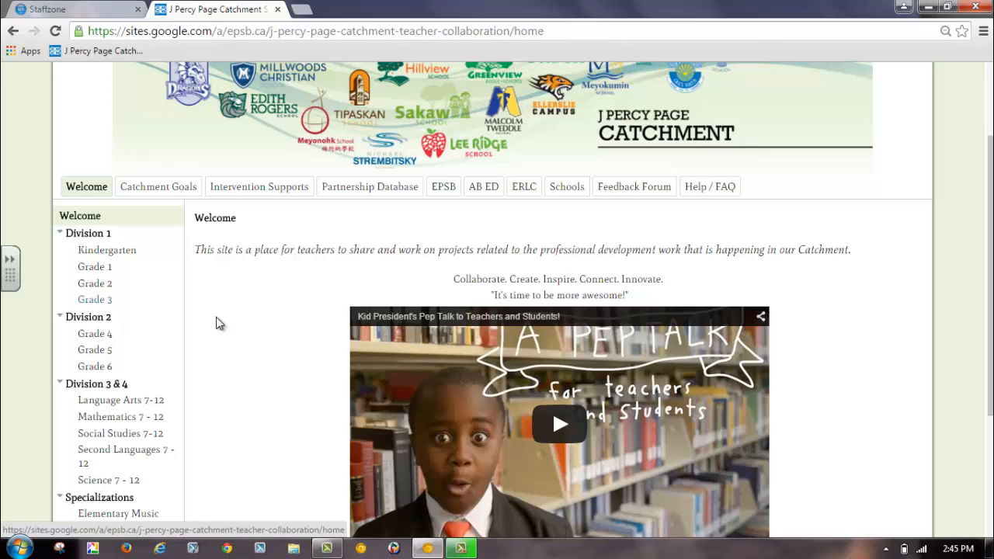
left_click(92, 303)
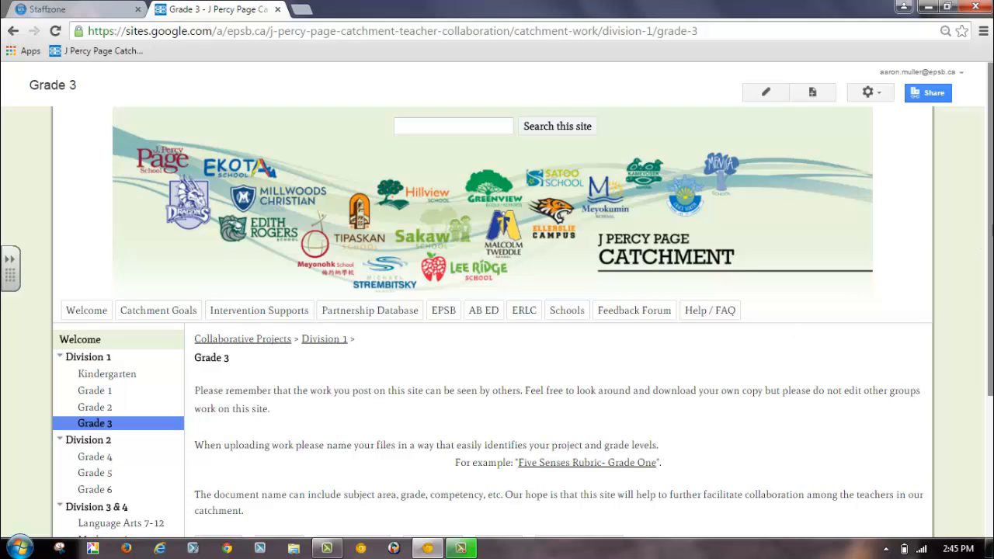
scroll(985, 318, "down", 3)
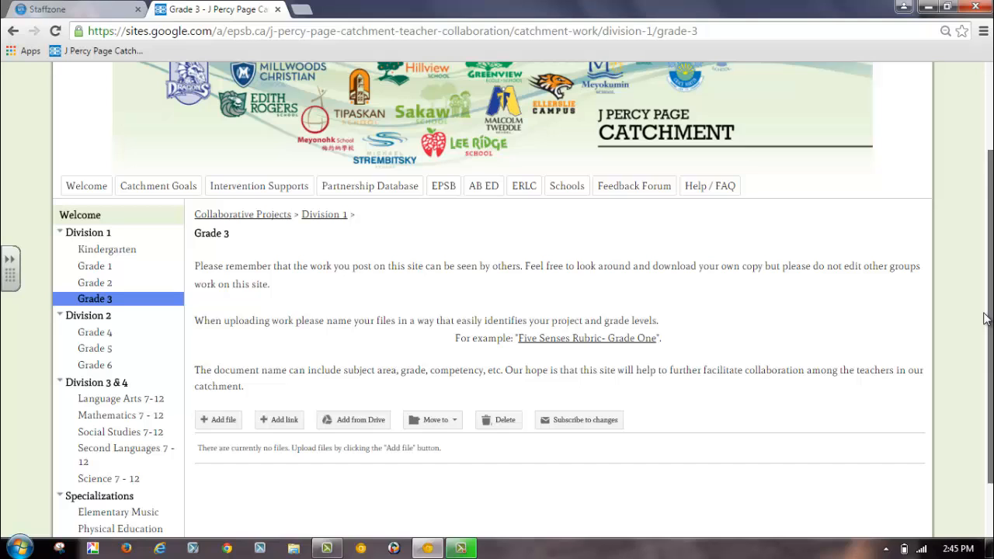
scroll(984, 319, "down", 2)
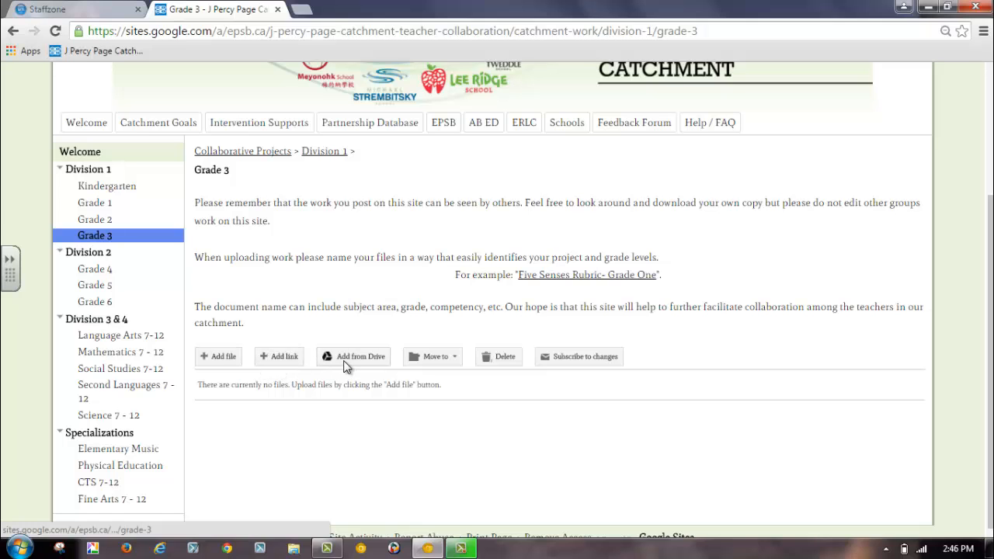
Upload the contract Word document (.doc) from the Desktop to the Grade 3 page and save its file description blank.
left_click(209, 362)
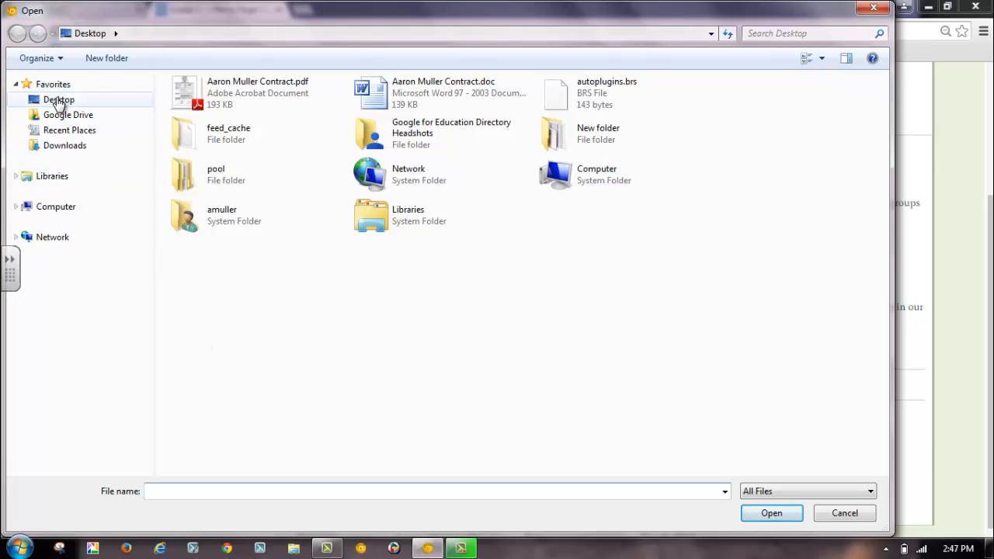
left_click(57, 208)
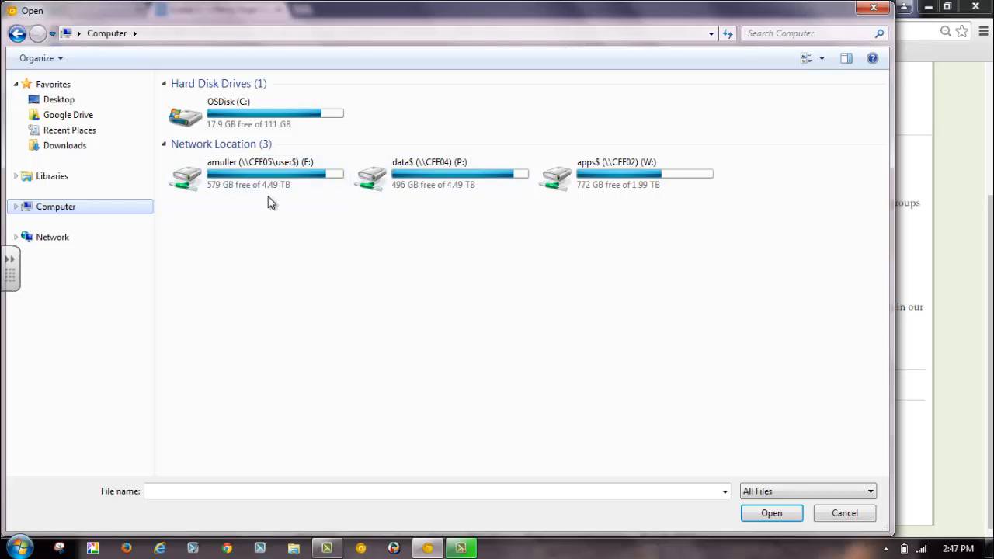
left_click(62, 100)
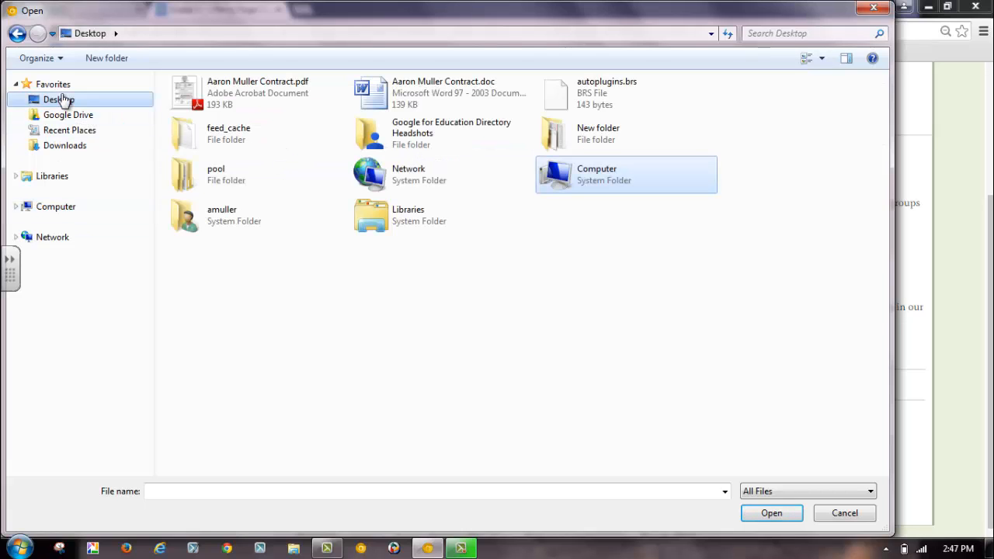
double_click(373, 93)
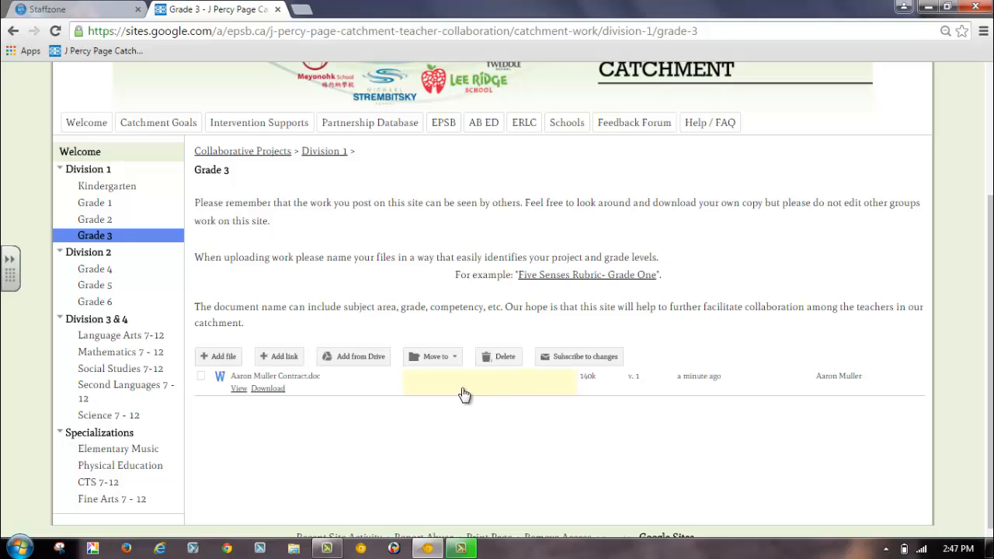
left_click(515, 383)
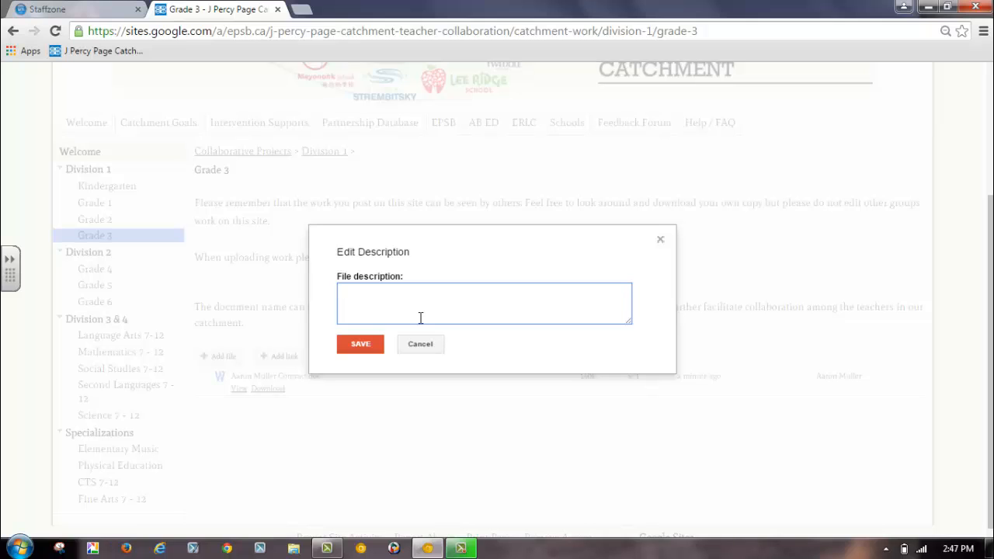
left_click(365, 347)
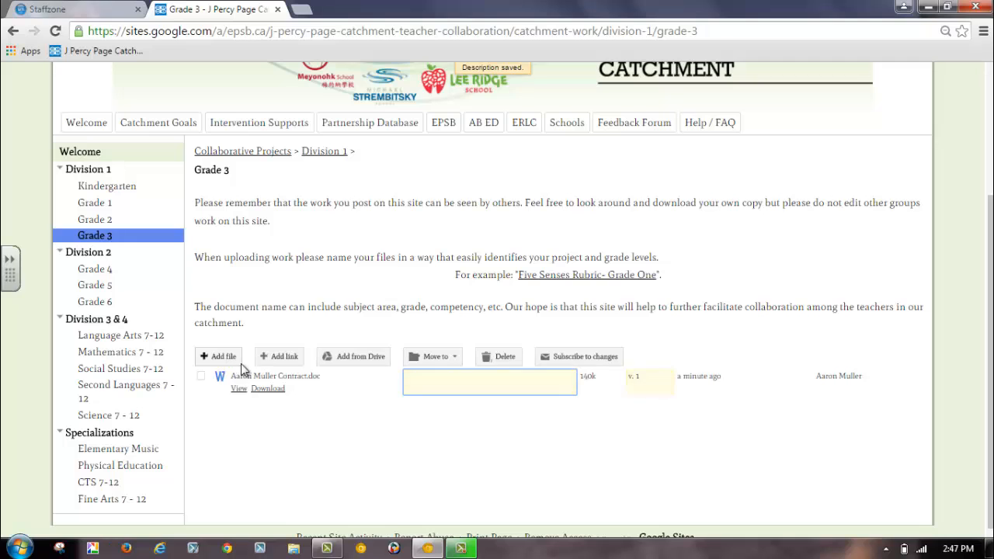
Start adding a web link, search for "alberta education" in a new browser tab and open the Alberta Education website.
left_click(276, 357)
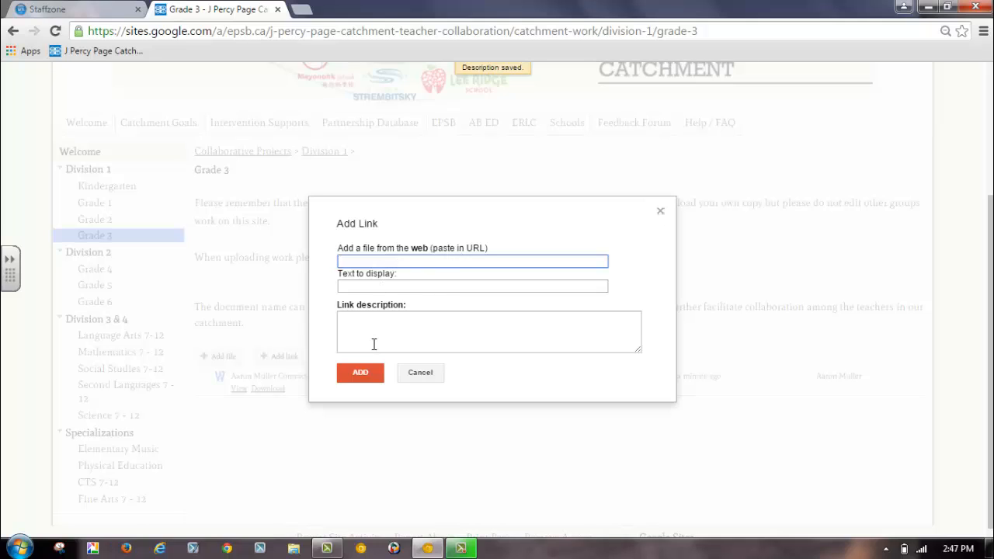
left_click(306, 8)
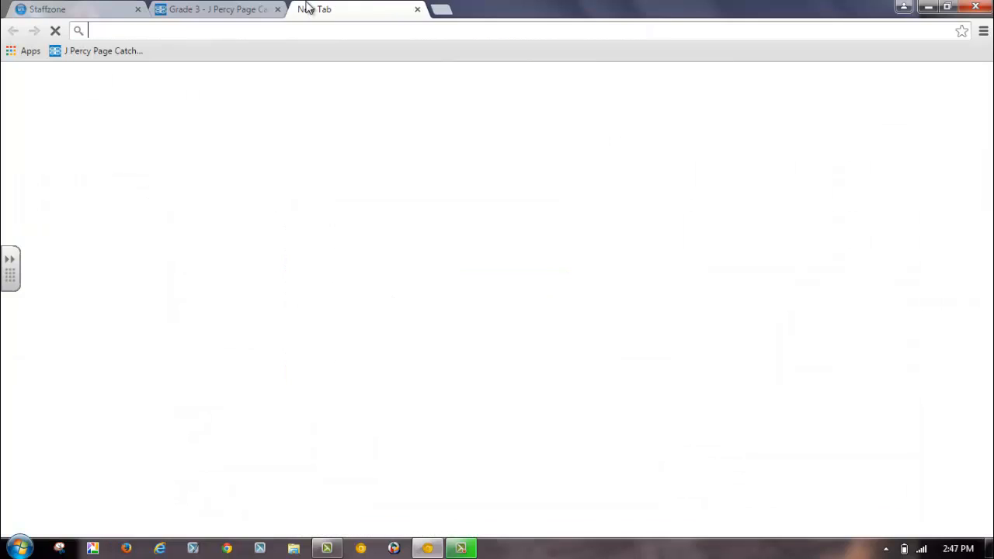
type("alber")
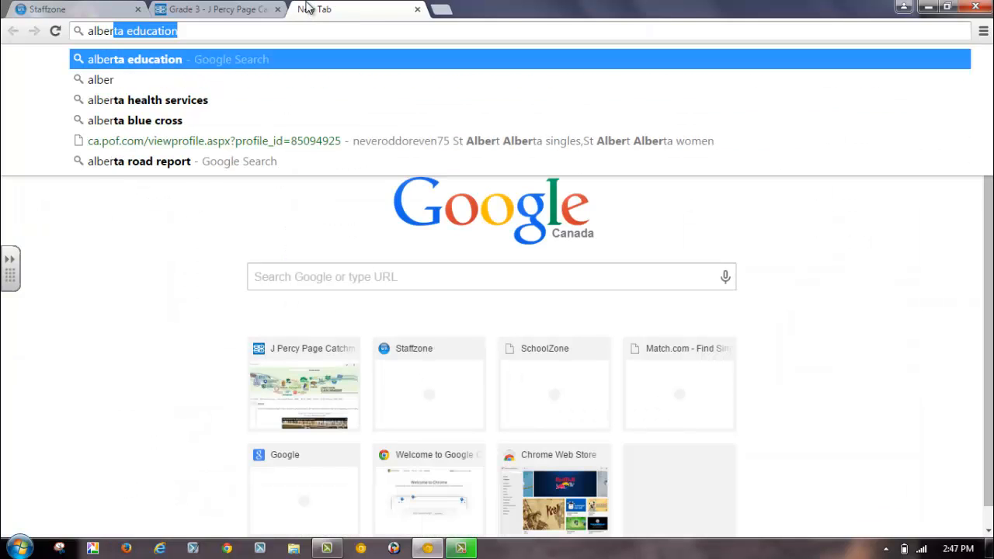
key("Return")
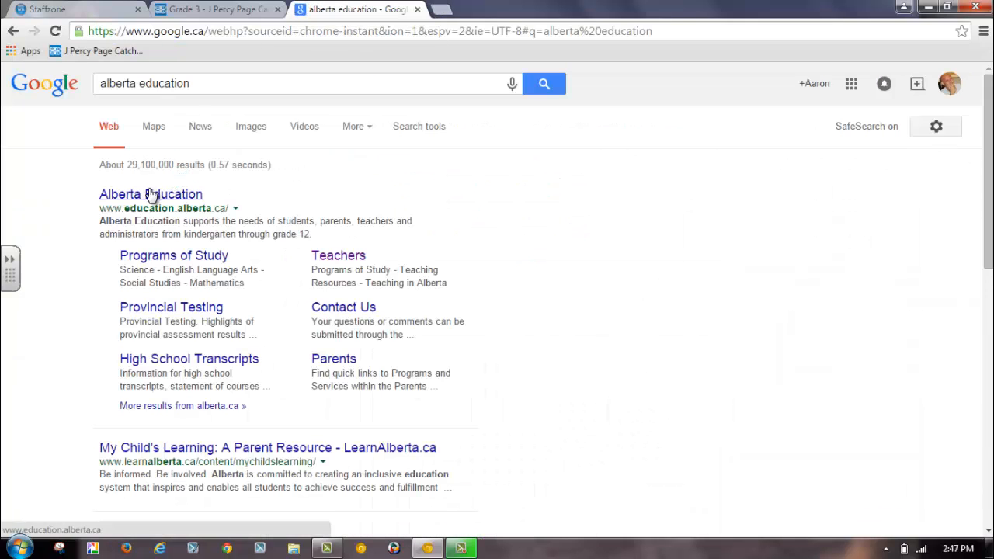
left_click(179, 194)
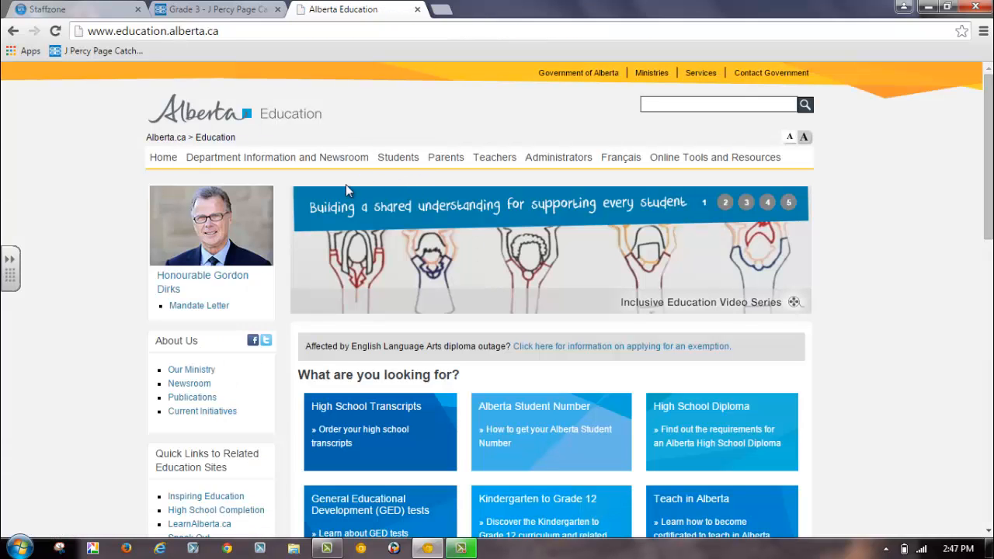
Copy the Alberta Education site's address and paste it as the URL of the new link on the Grade 3 page.
left_click(145, 32)
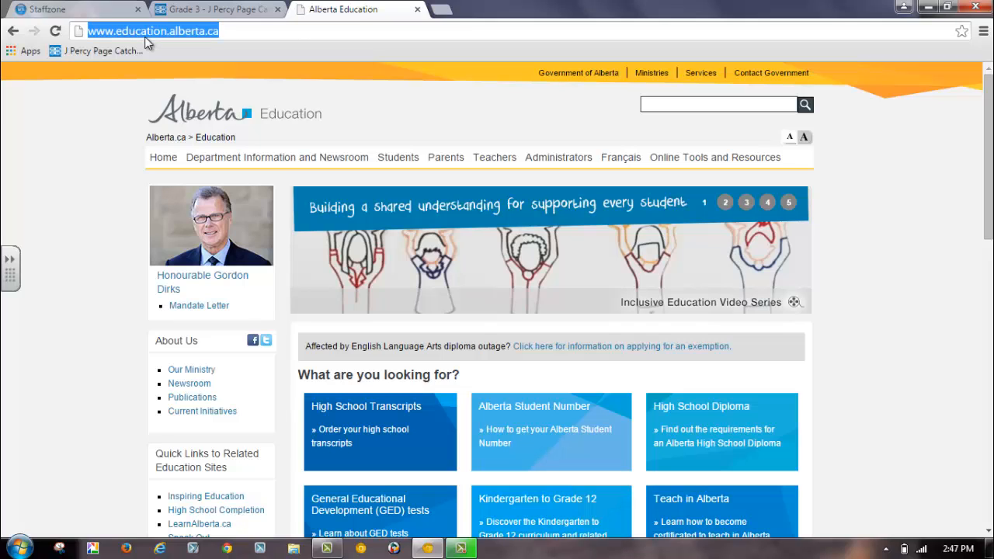
right_click(144, 36)
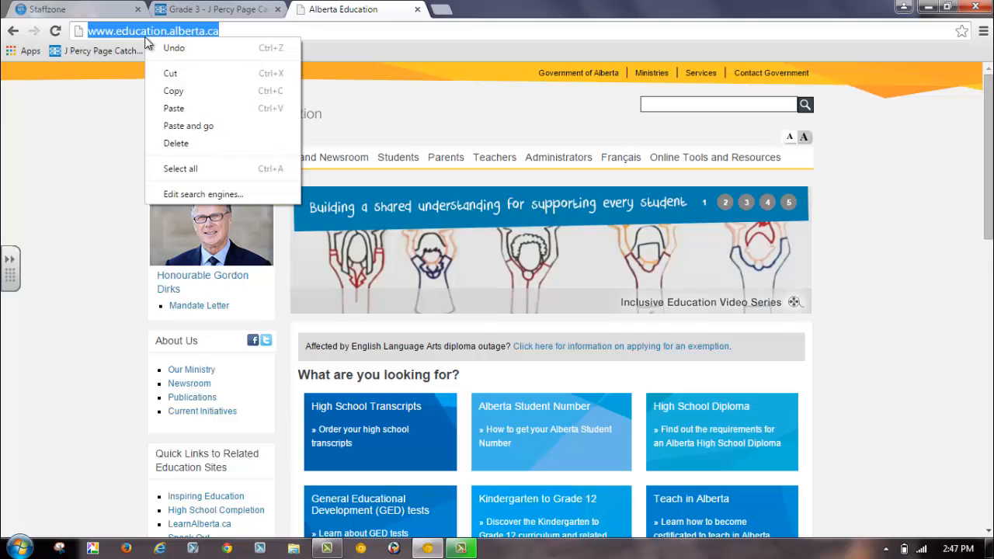
left_click(186, 90)
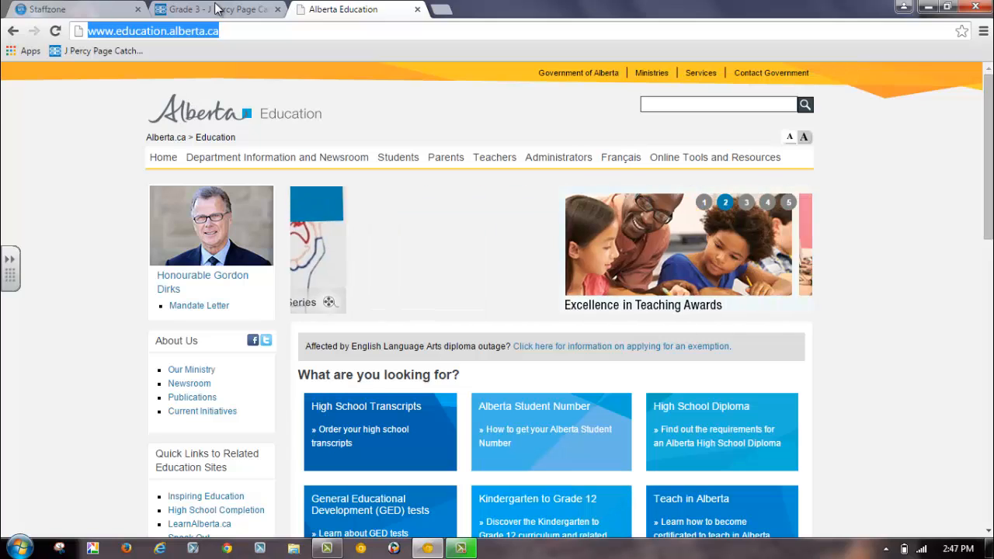
left_click(228, 8)
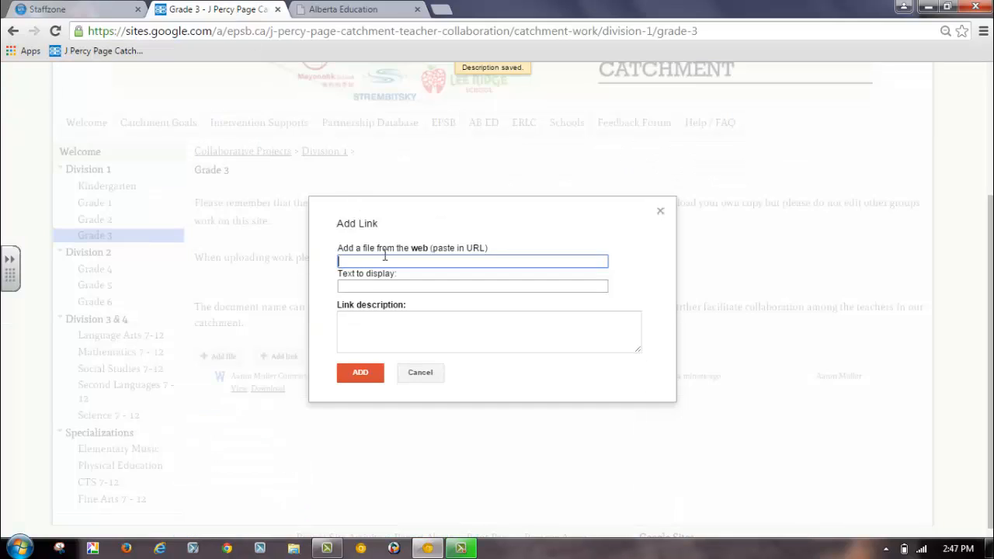
key("ctrl+v")
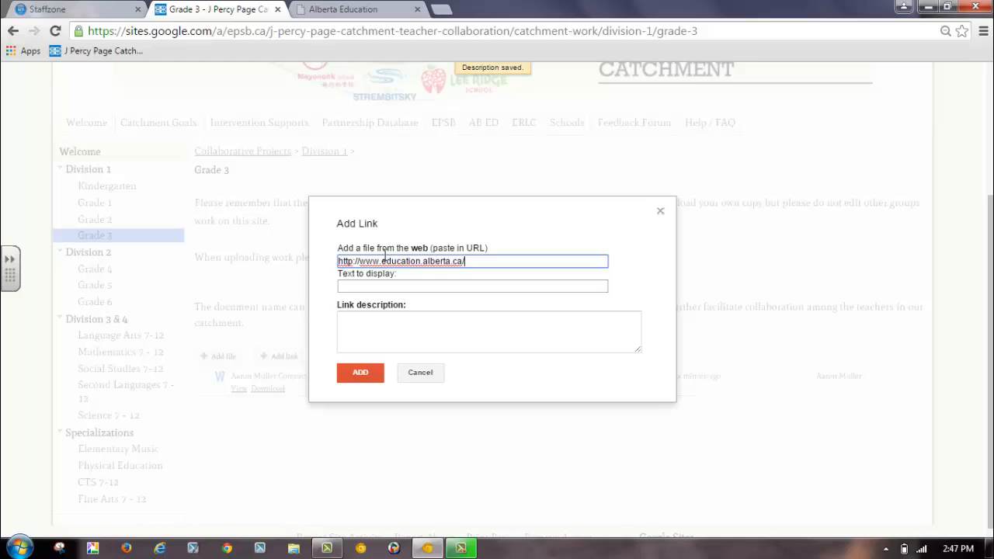
right_click(485, 259)
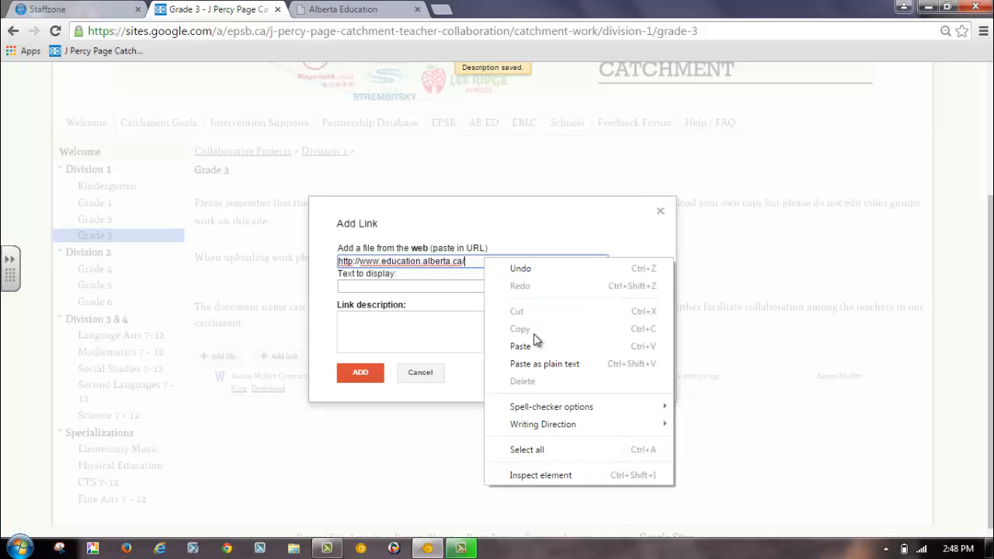
Set the link's display text to "Alberta Education" and add it to the page without a description.
left_click(383, 286)
type("Al")
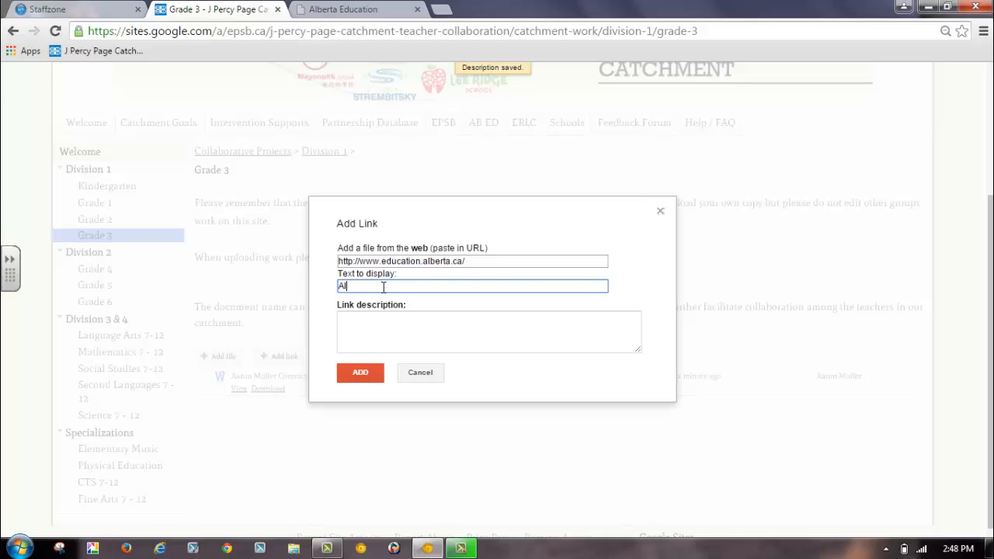
type("berta Education")
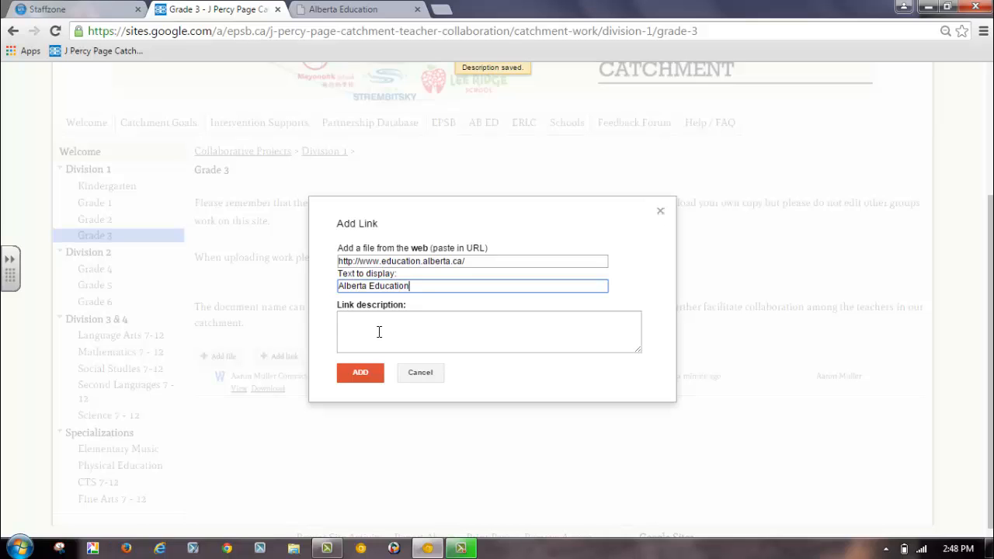
left_click(369, 374)
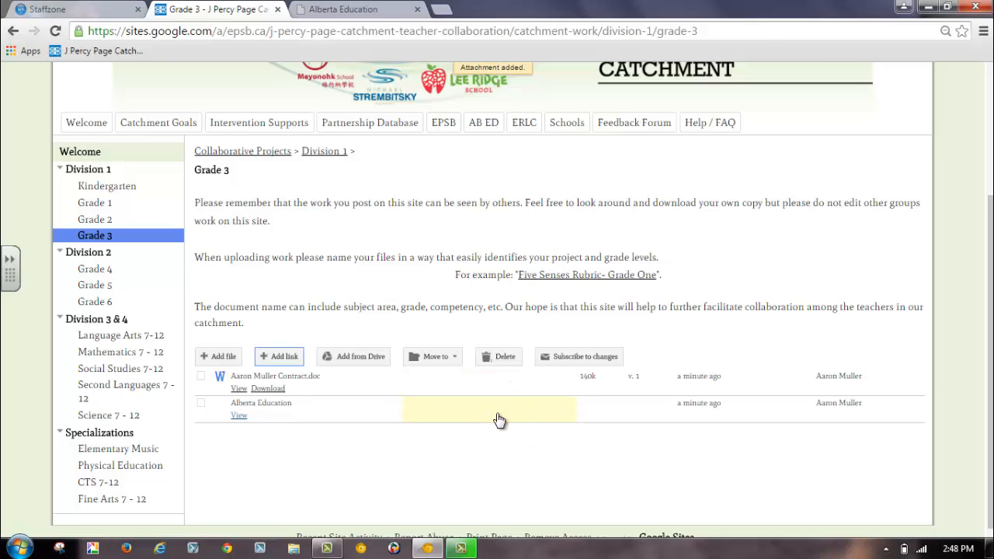
left_click(500, 419)
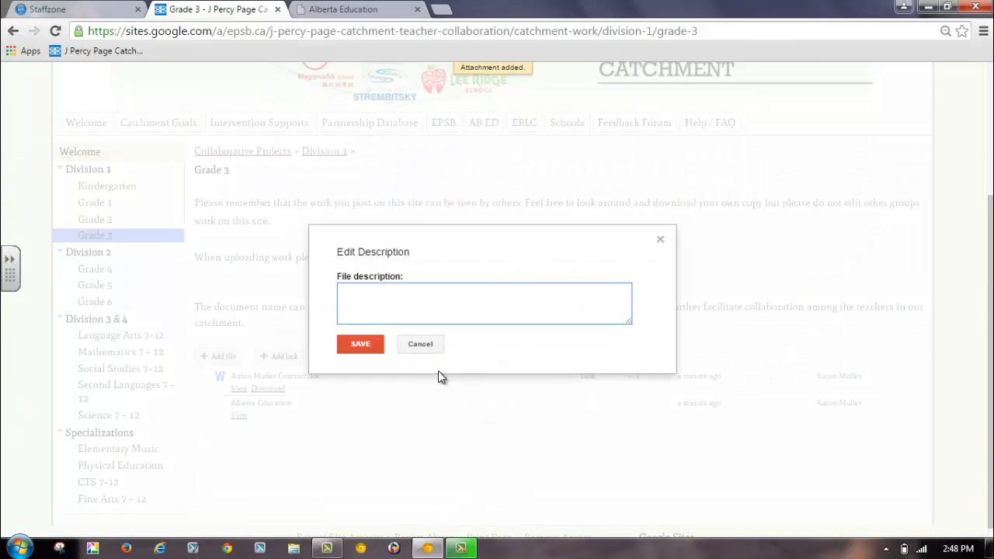
left_click(426, 346)
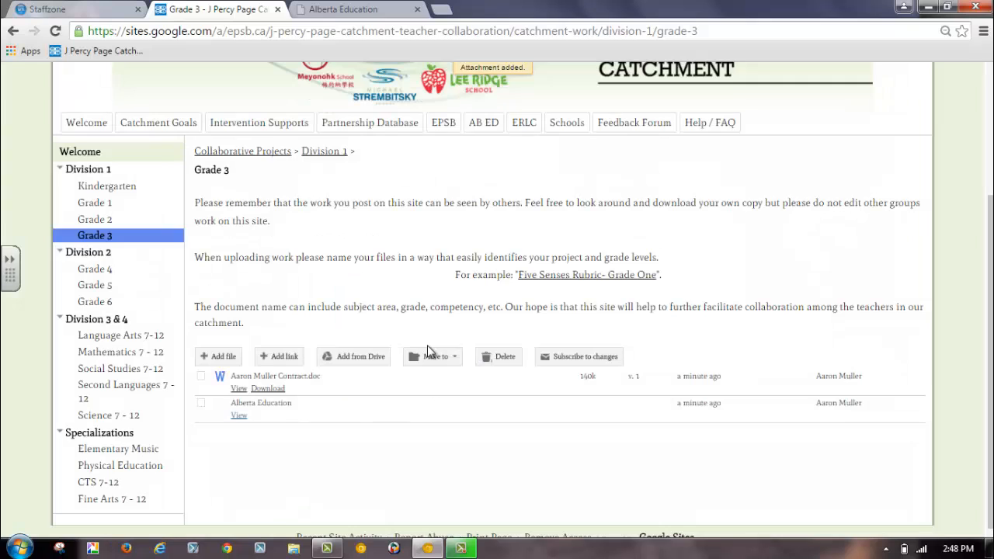
Add the Site Guides document from Google Drive to the Grade 3 page.
left_click(353, 361)
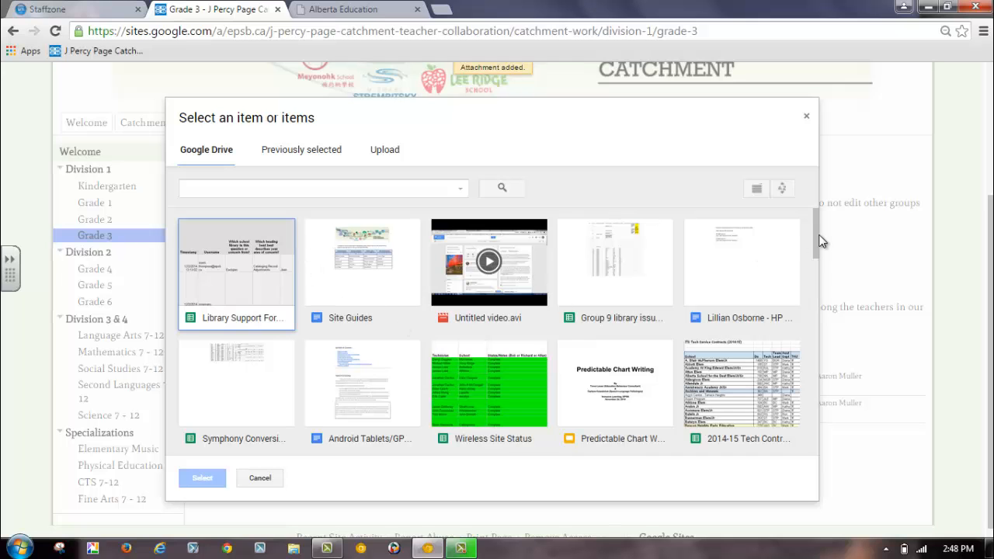
mouse_move(815, 238)
left_mouse_down()
mouse_move(815, 317)
mouse_move(825, 231)
left_mouse_up()
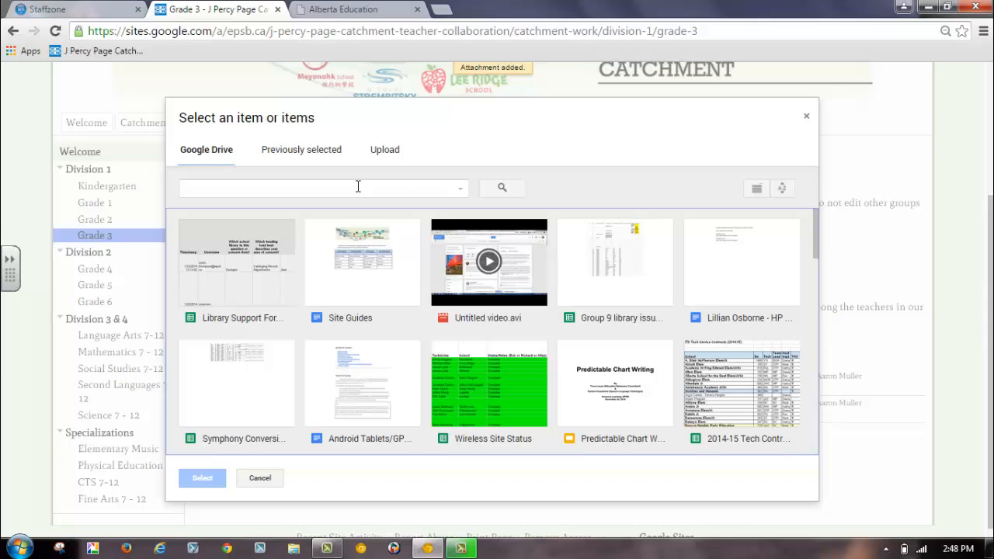
left_click(288, 188)
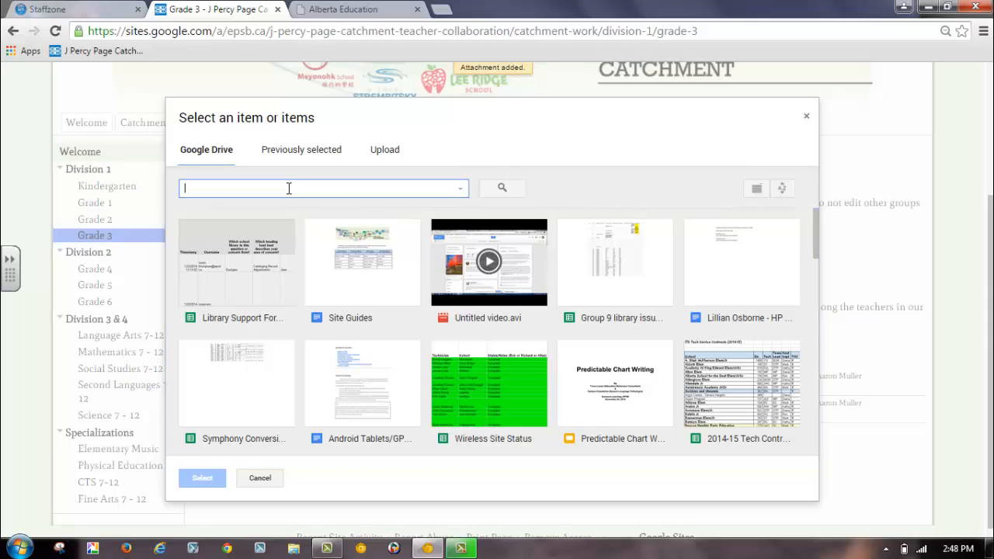
left_click(333, 271)
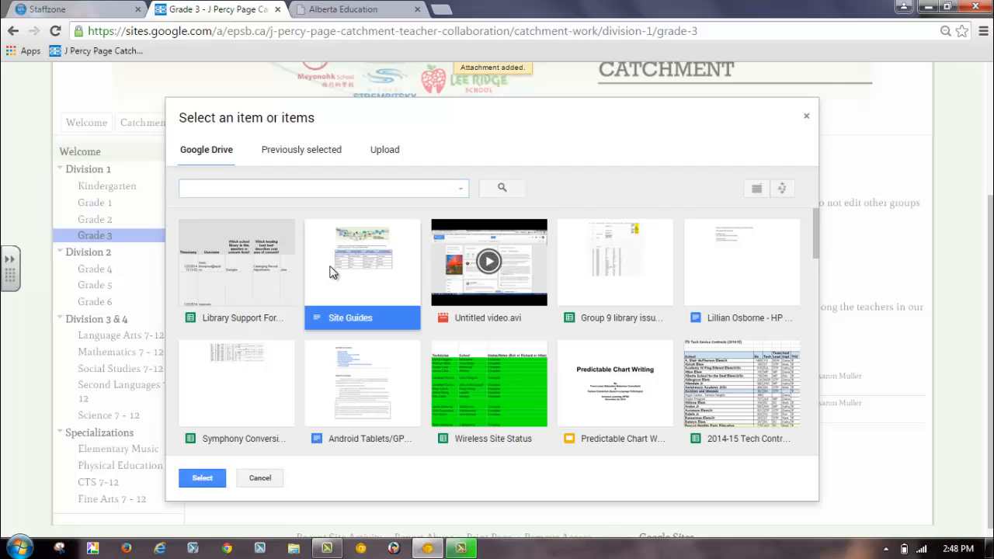
left_click(208, 480)
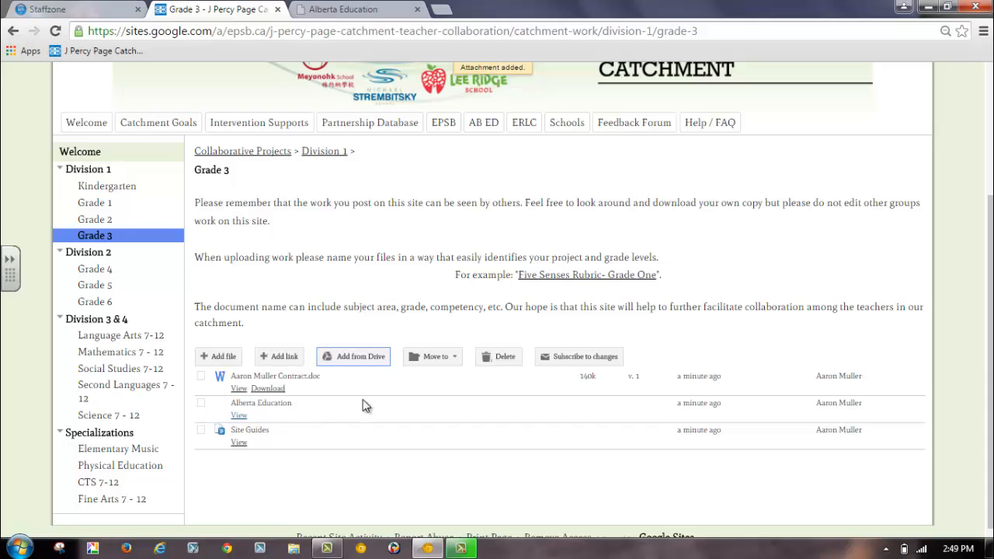
Create a new folder named "Math" in the Grade 3 file list.
left_click(432, 359)
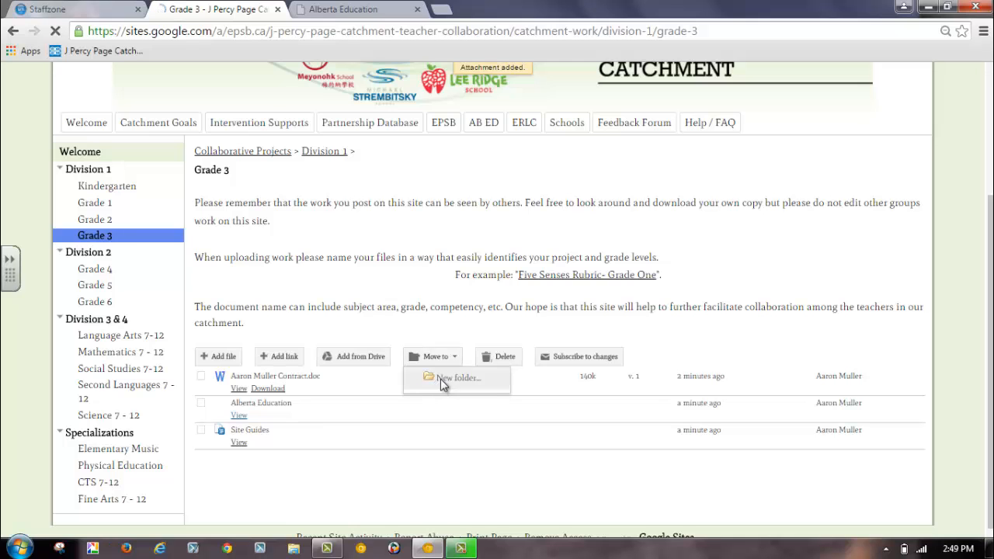
left_click(442, 379)
type("Math")
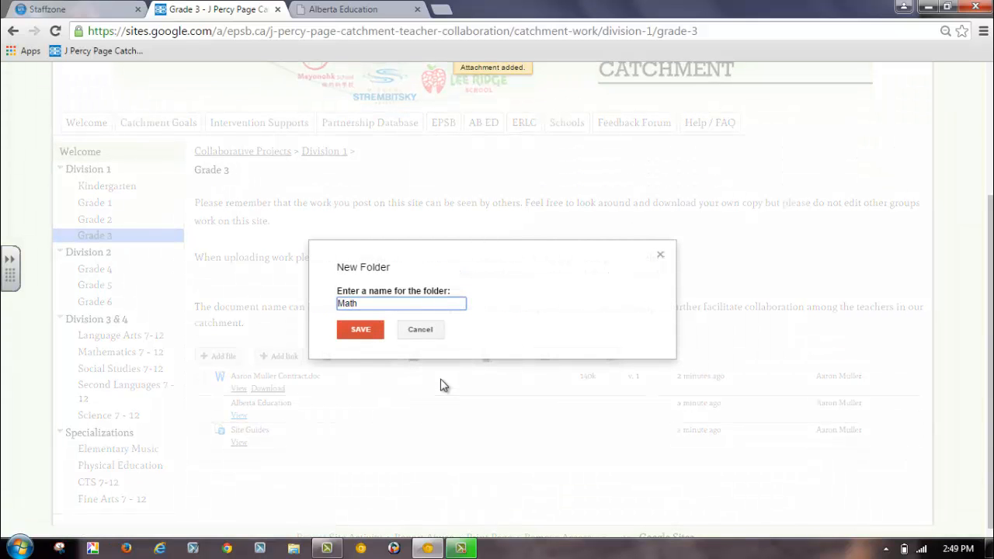
left_click(379, 337)
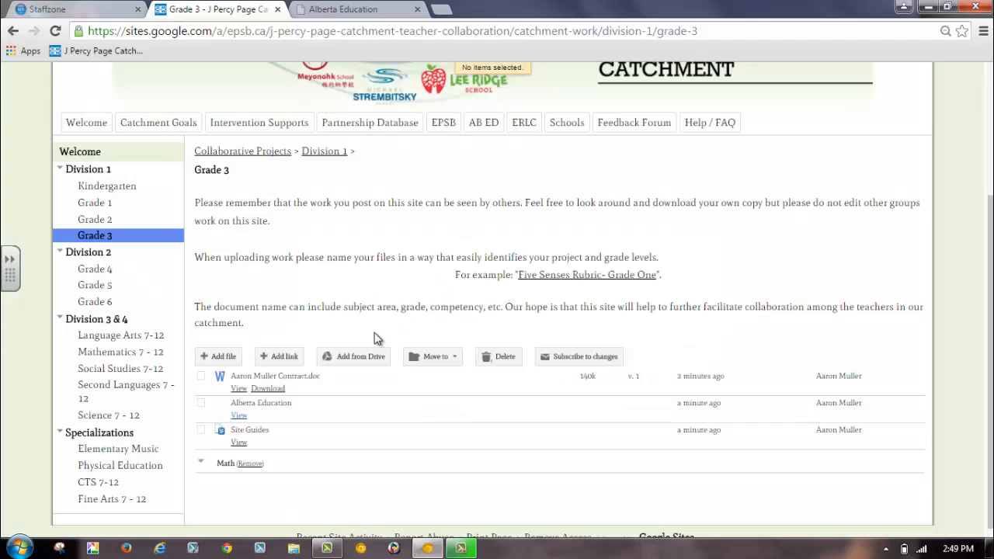
Move the Site Guides document into the Math folder.
left_click(201, 431)
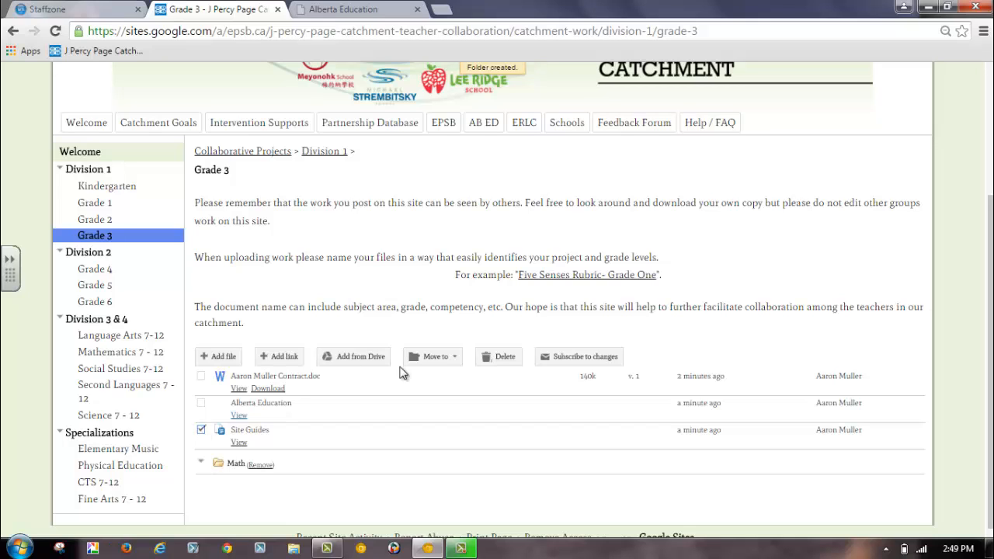
left_click(429, 358)
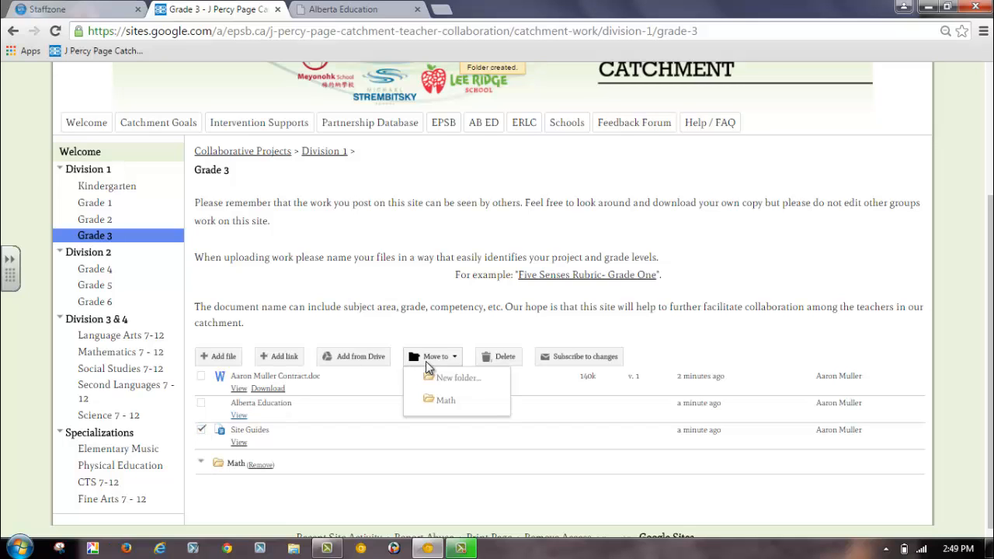
left_click(438, 401)
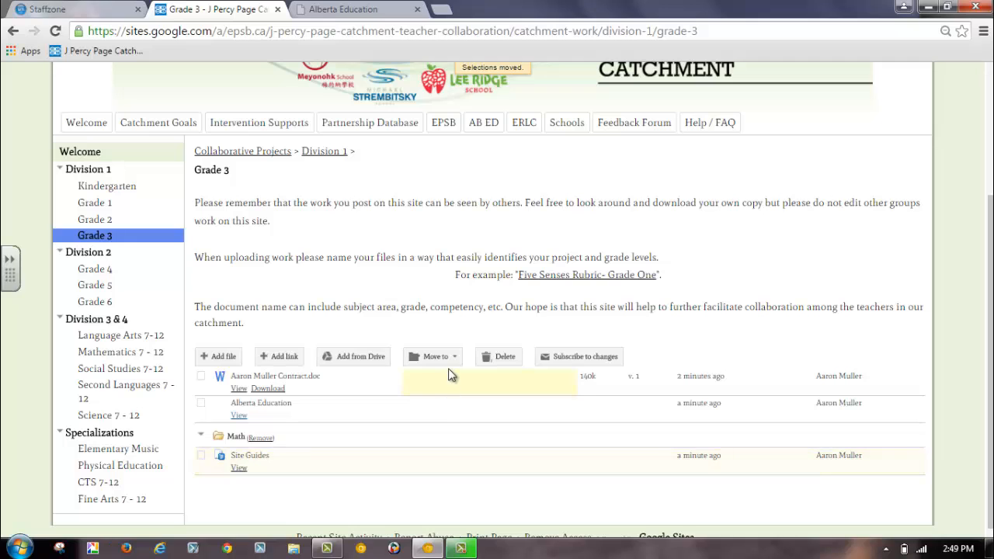
Create a new folder named "Science" in the Grade 3 file list and move the contract Word document into it.
left_click(449, 358)
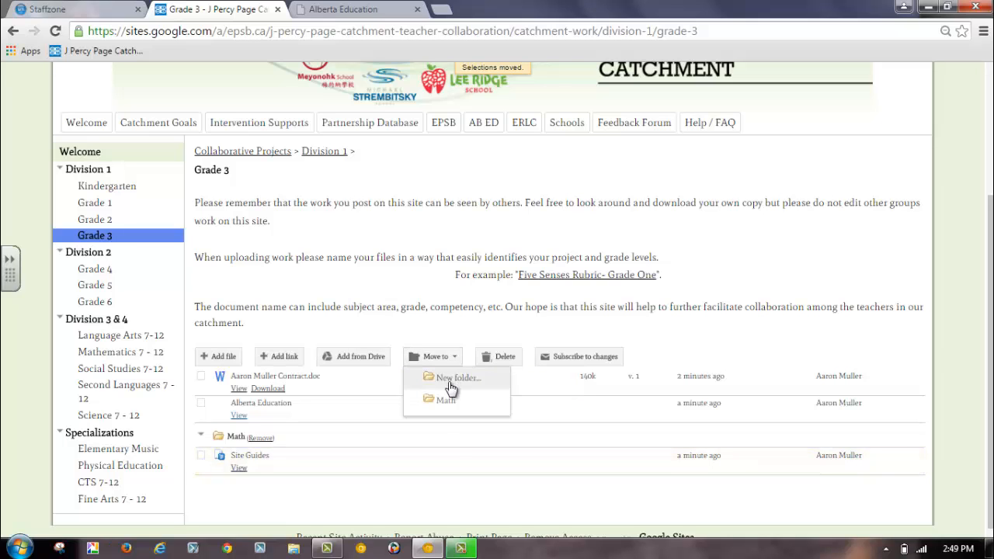
left_click(453, 378)
type("Science")
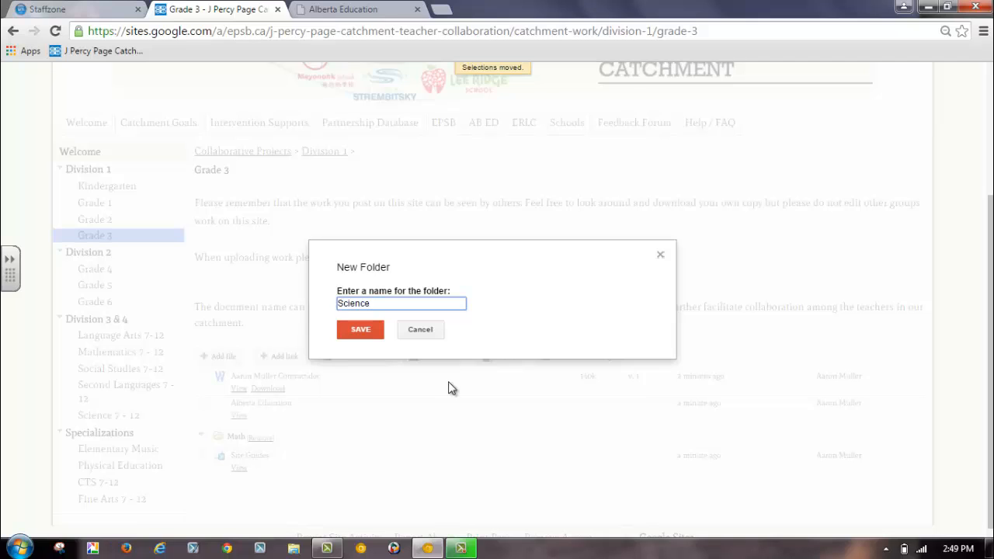
left_click(368, 334)
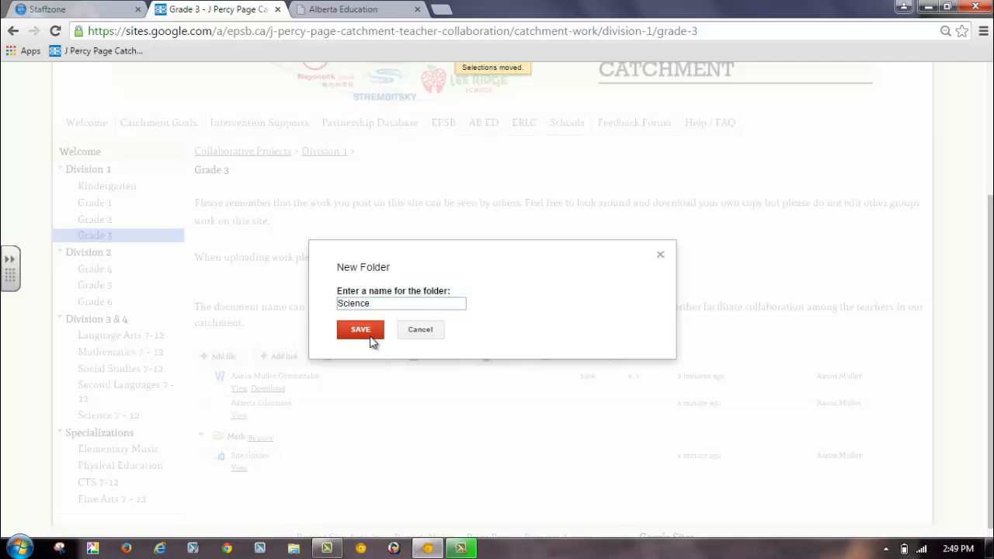
left_click(200, 375)
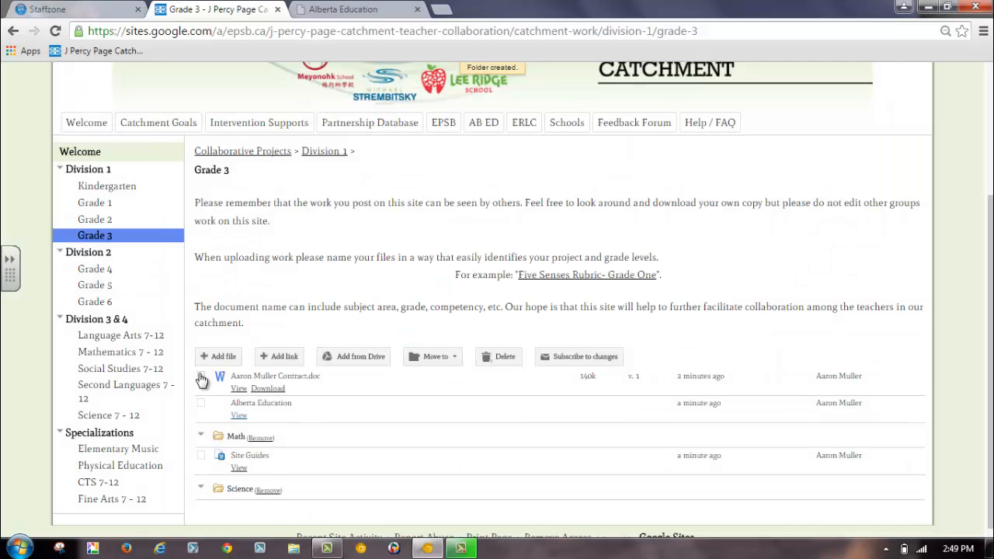
left_click(427, 357)
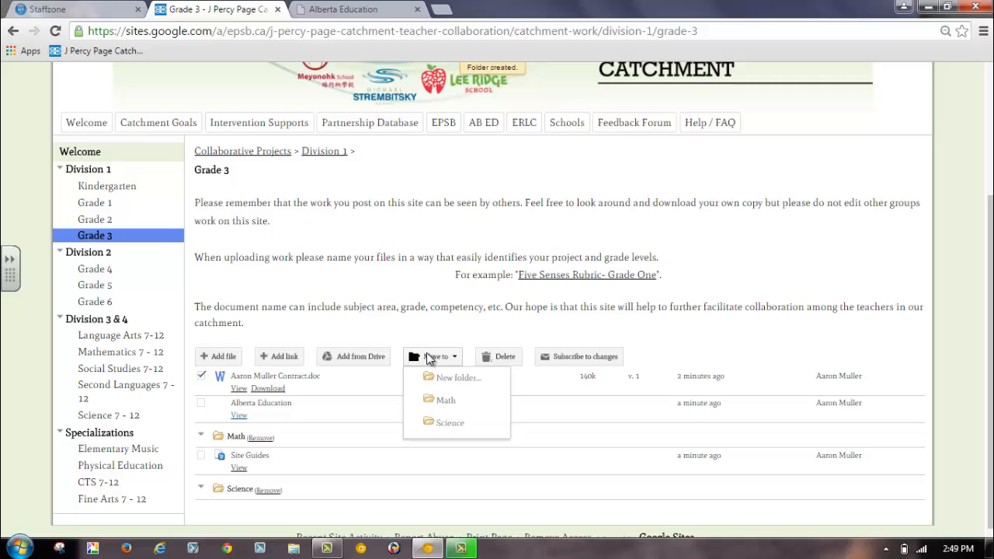
left_click(436, 423)
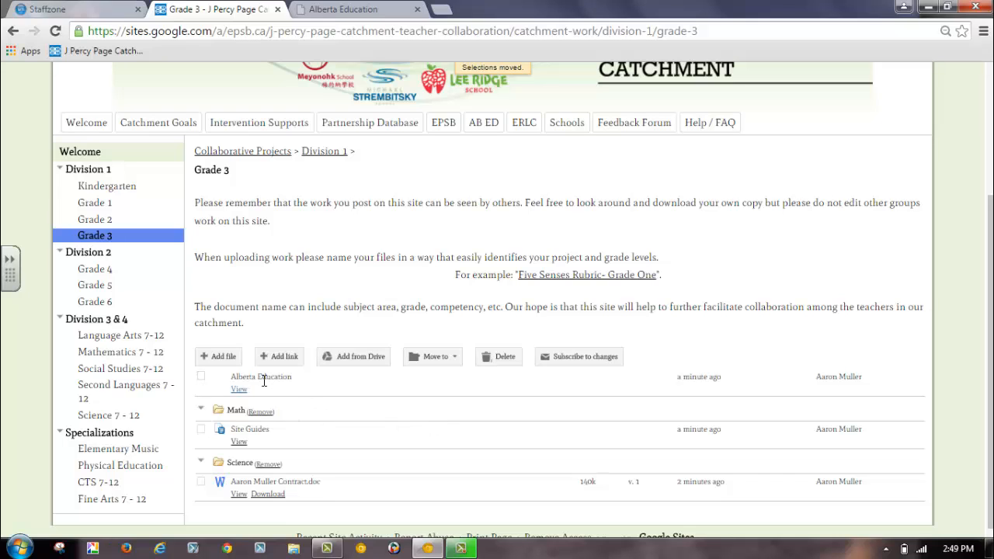
Delete the Alberta Education link from the Grade 3 file list and move Site Guides from the Math folder to the Science folder.
left_click(202, 376)
left_click(500, 361)
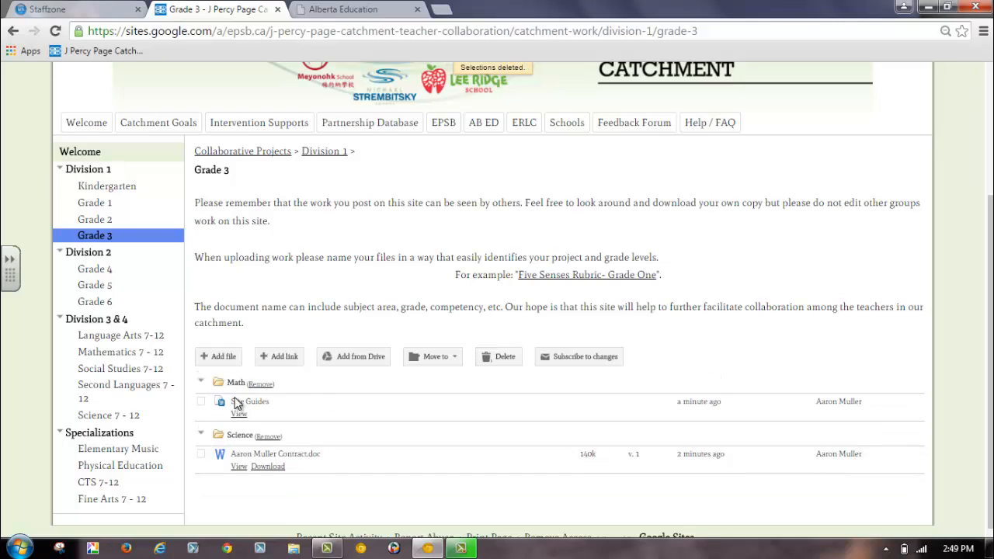
left_click(201, 401)
left_click(435, 356)
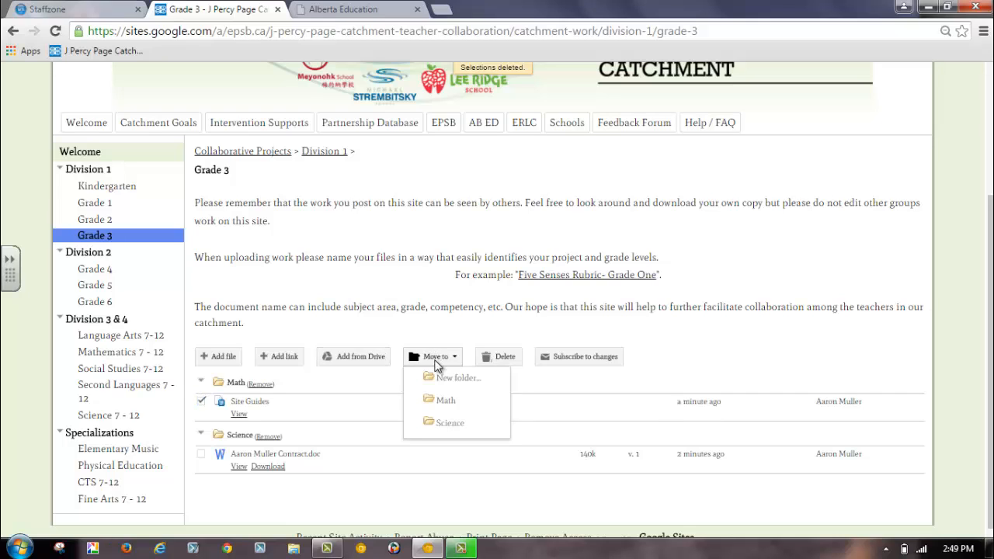
left_click(441, 423)
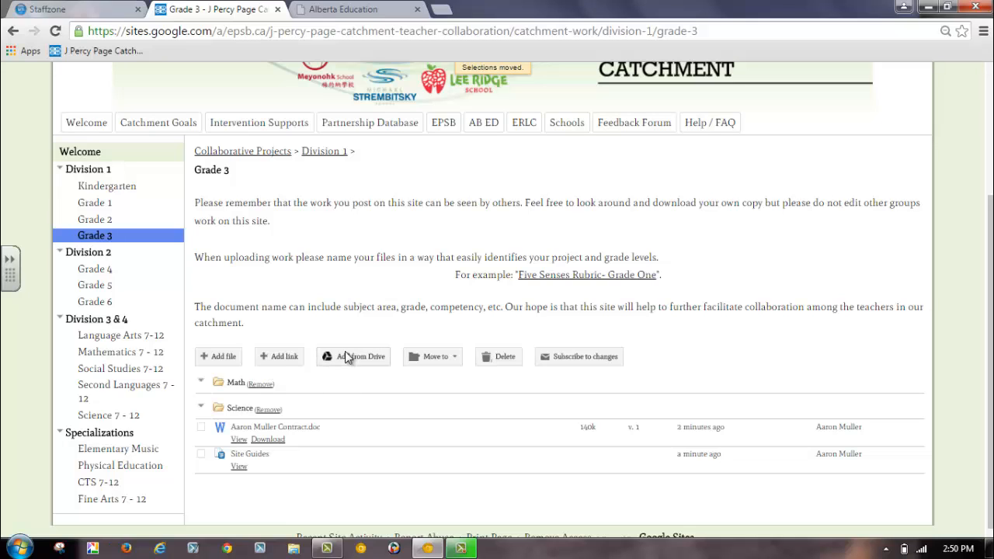
Open the site's Help / FAQ page and look over its navigation, file type and upload instructions.
left_click(713, 125)
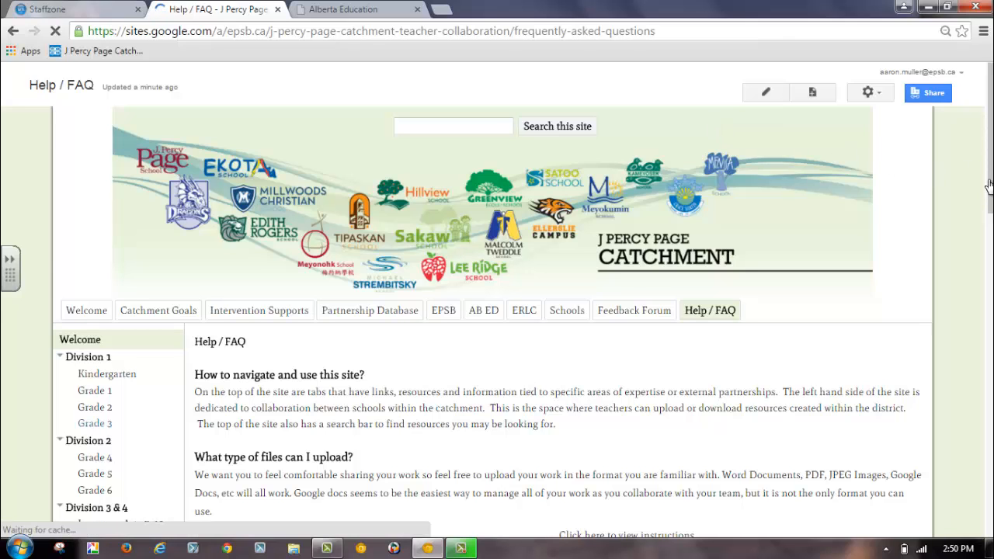
scroll(989, 185, "down", 1)
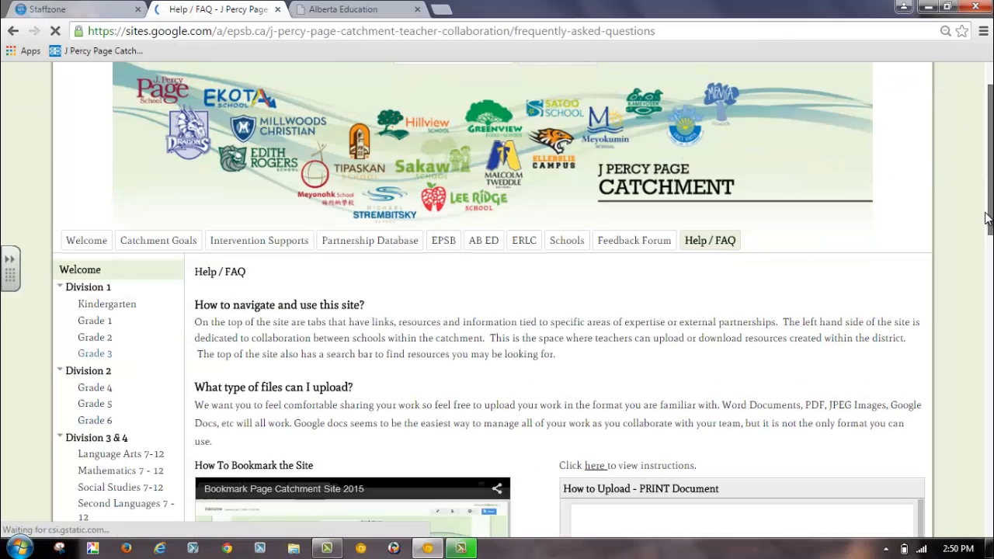
scroll(988, 219, "down", 1)
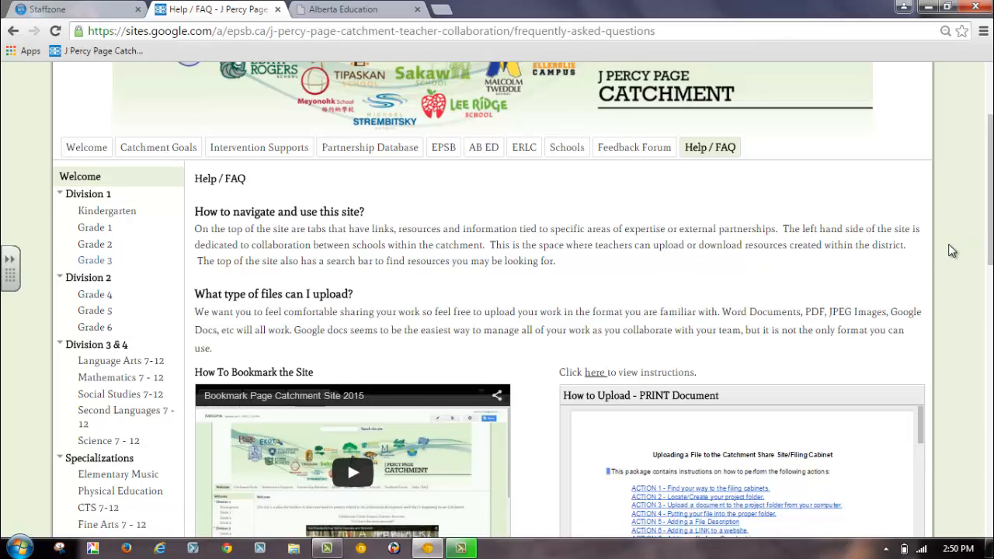